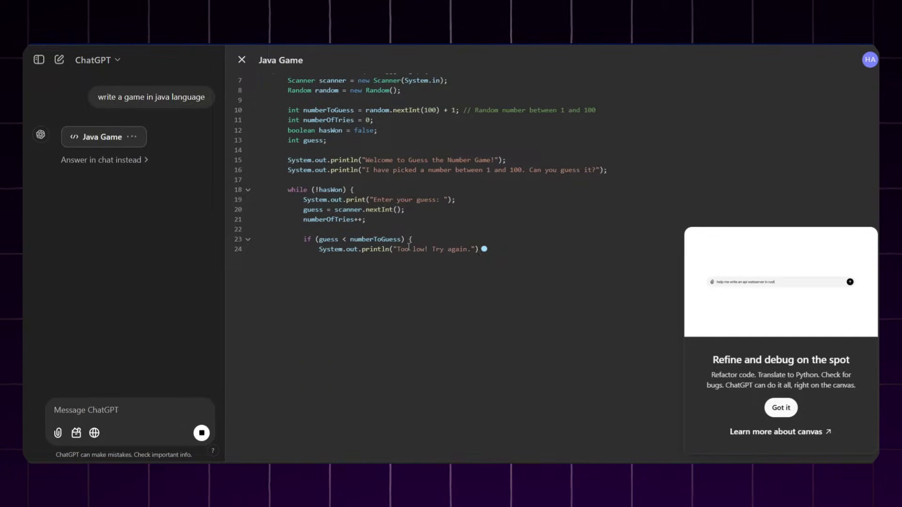
click(780, 407)
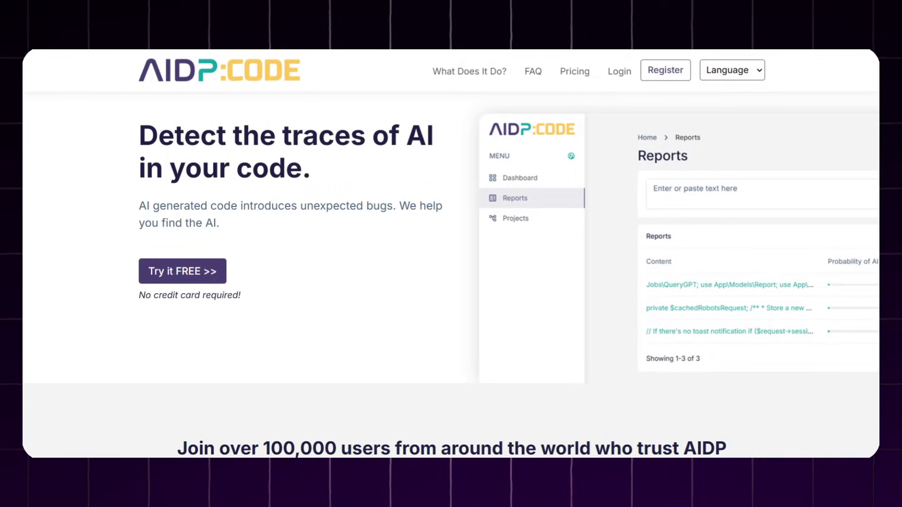
scroll(451, 282, down, 4)
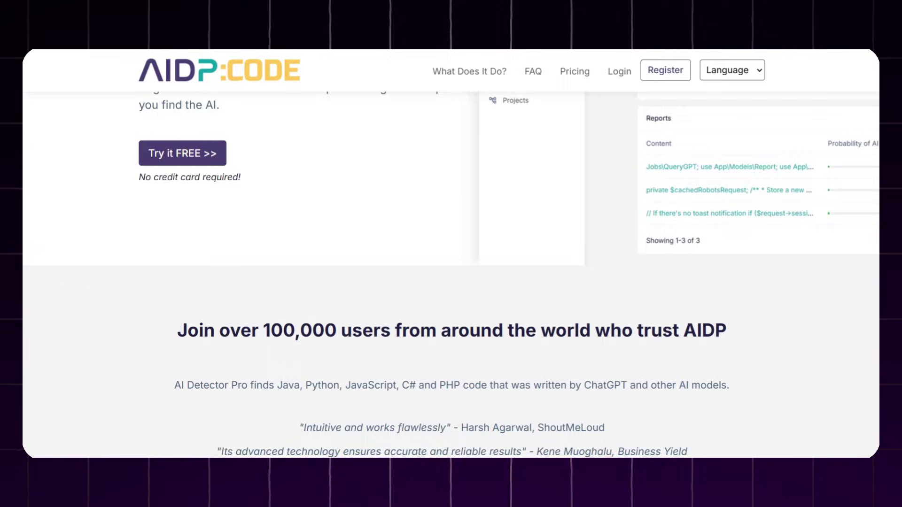
scroll(451, 282, down, 3)
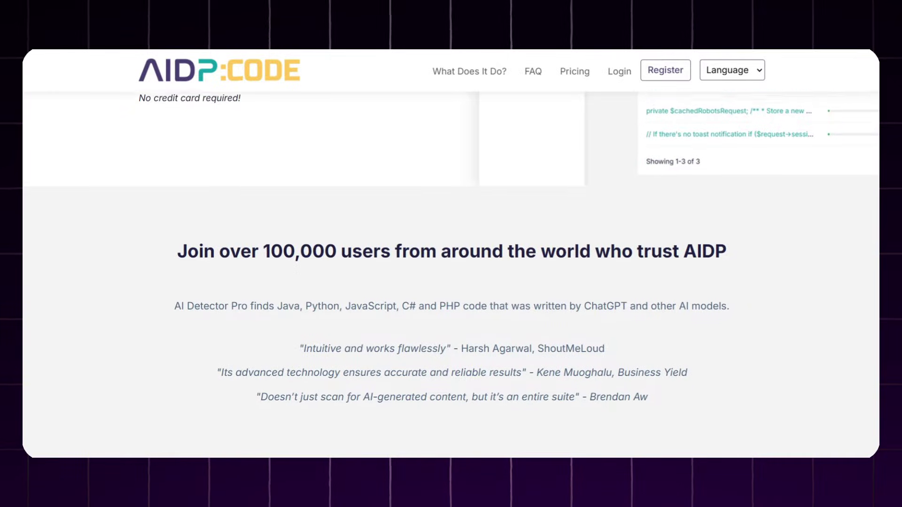
scroll(451, 282, down, 6)
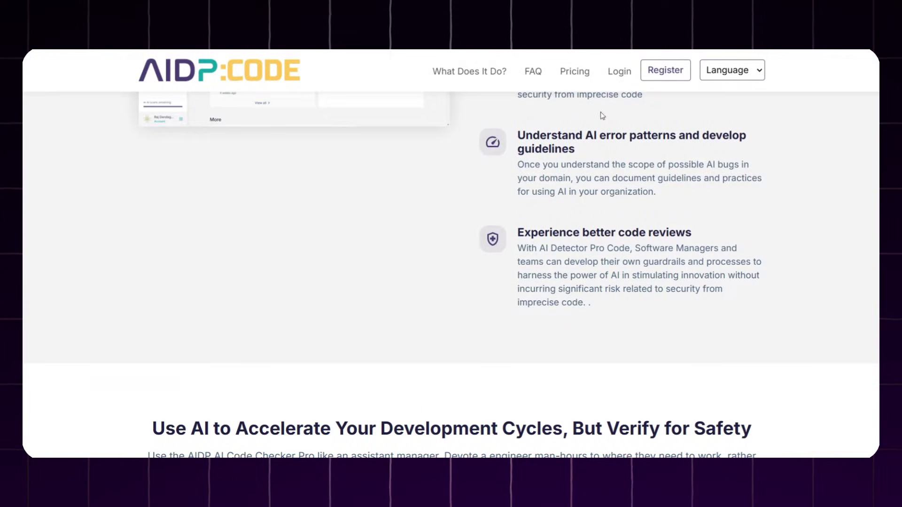
click(618, 74)
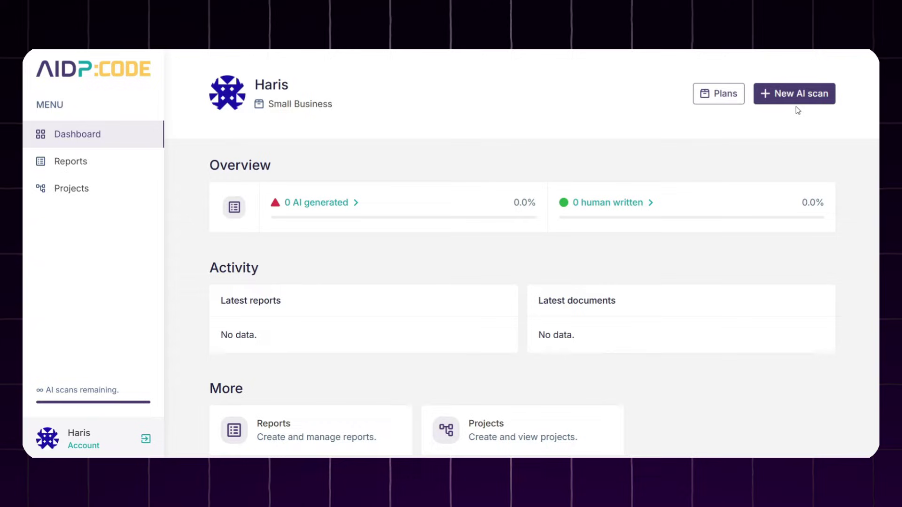
click(797, 94)
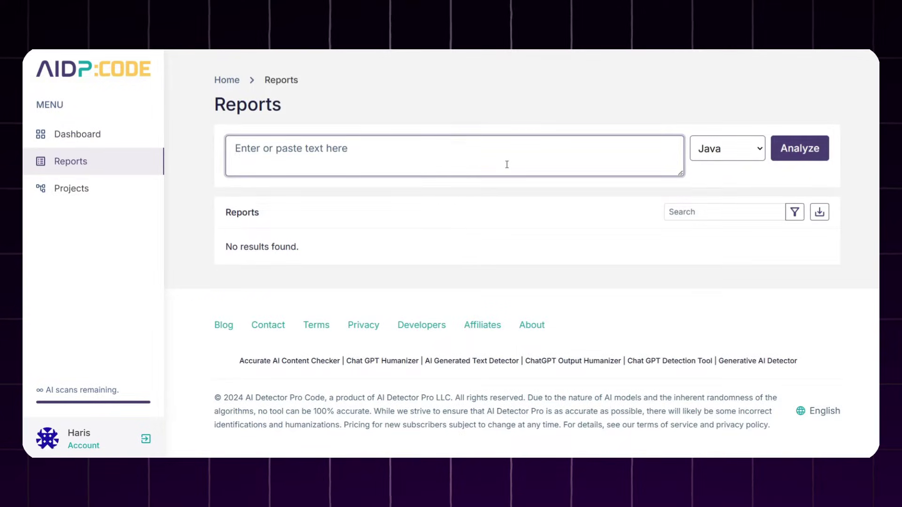
key(ctrl+v)
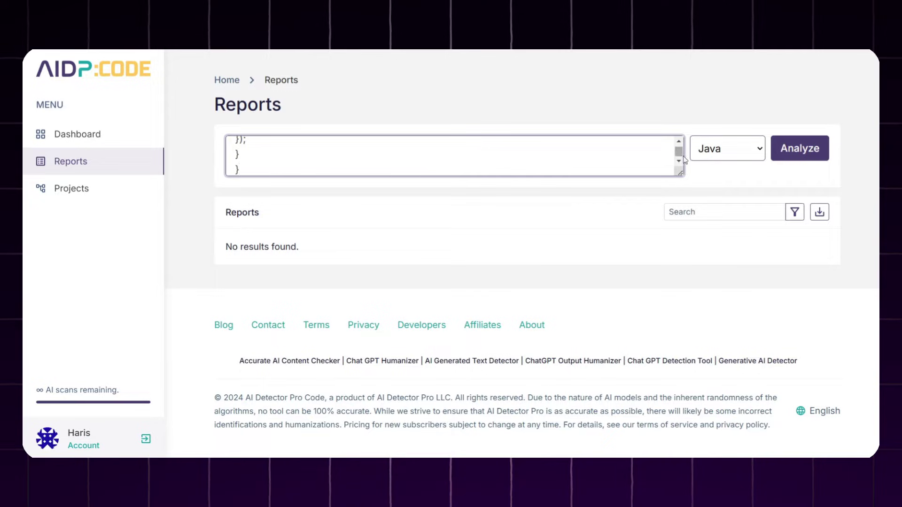
scroll(679, 146, up, 10)
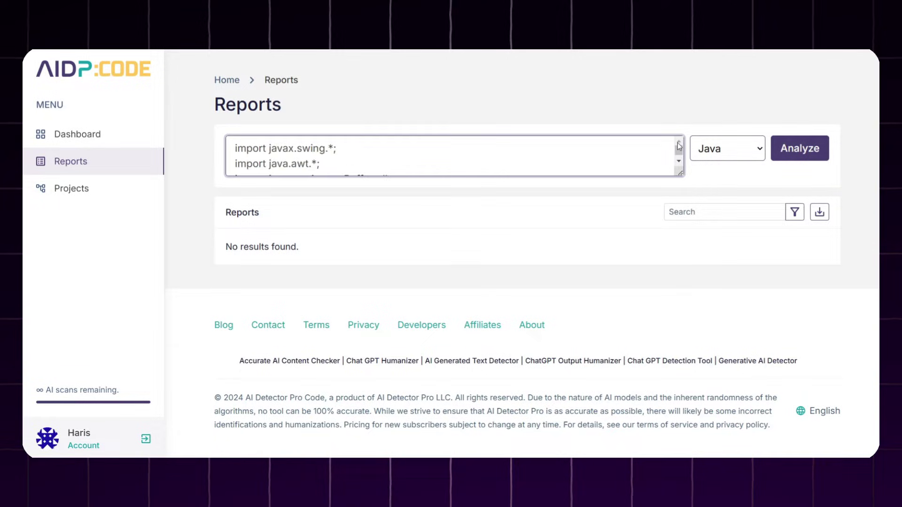
click(737, 150)
click(724, 175)
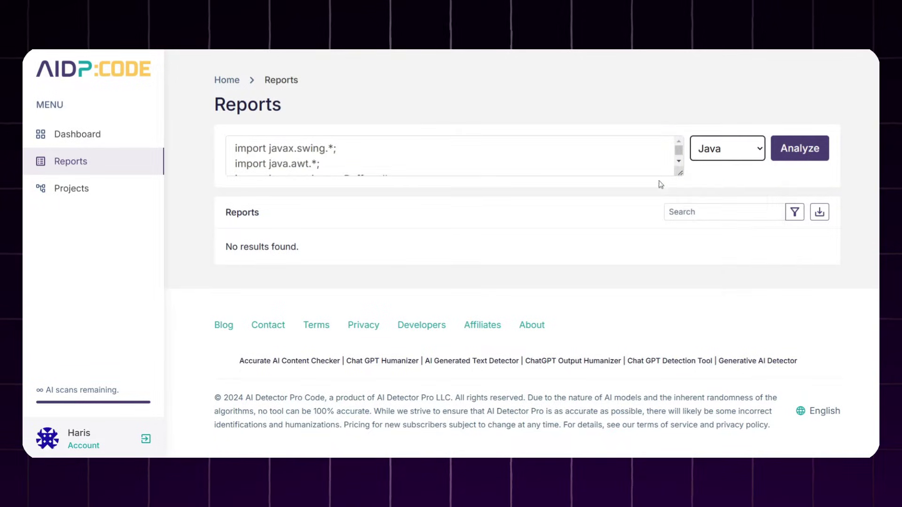
click(796, 148)
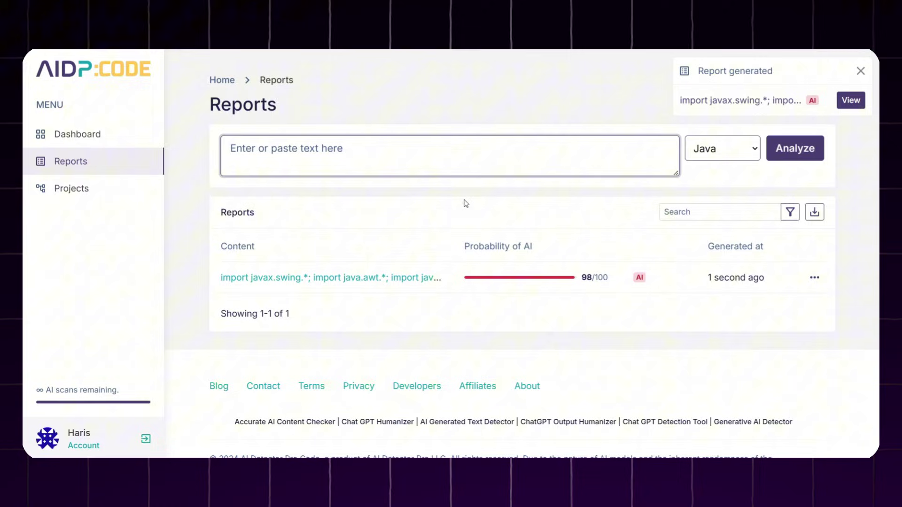
click(859, 71)
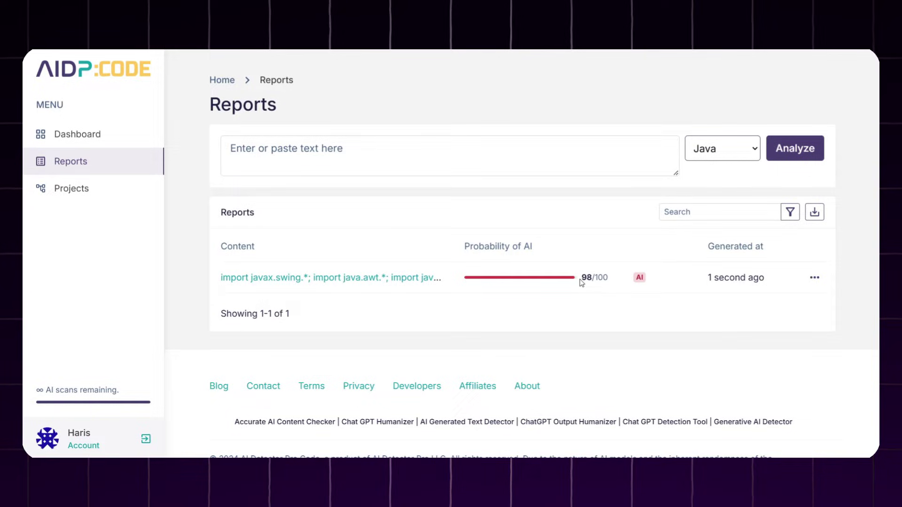
click(327, 280)
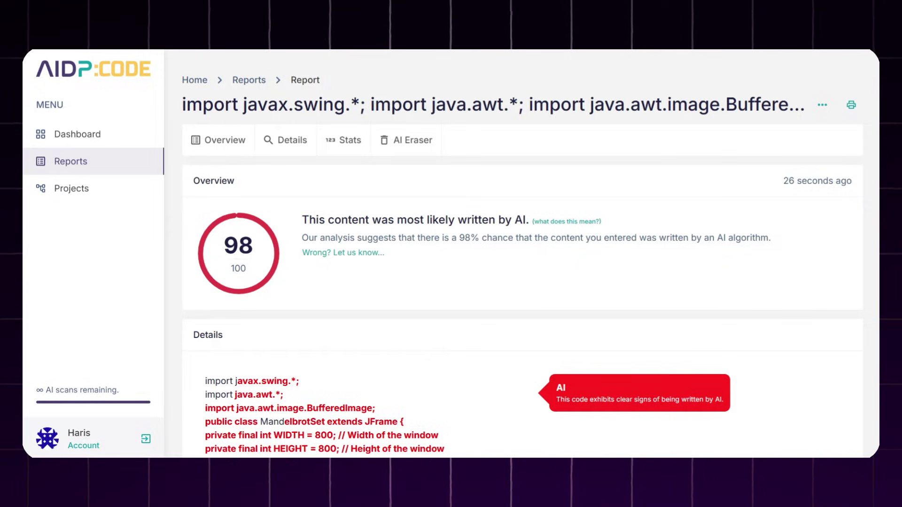
scroll(522, 282, down, 3)
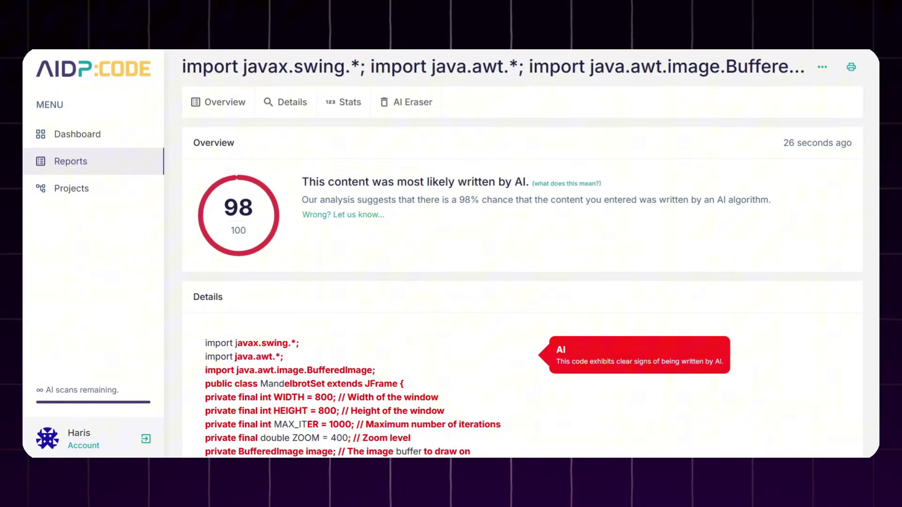
scroll(521, 282, down, 2)
scroll(521, 282, down, 2)
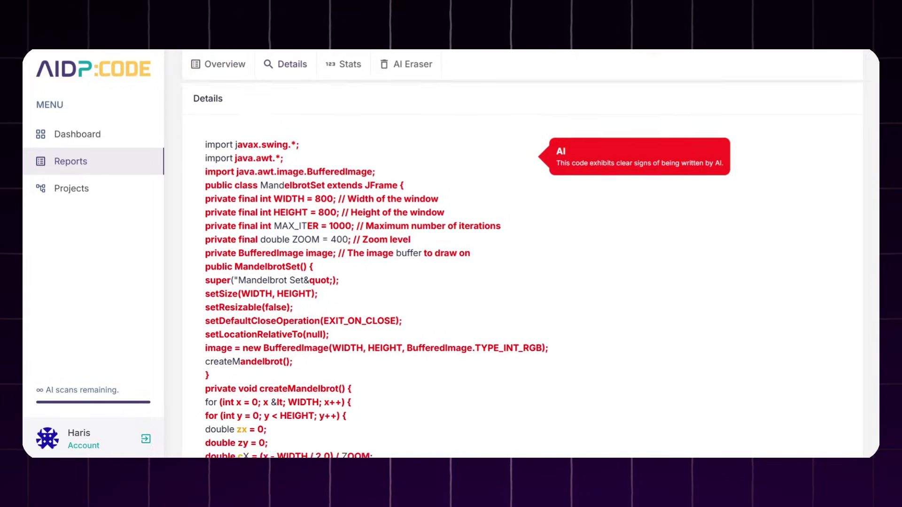
scroll(877, 264, down, 2)
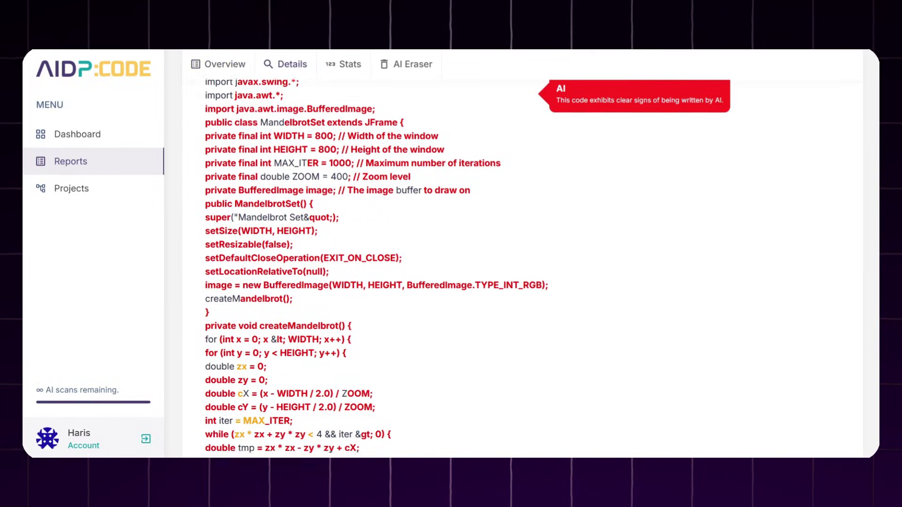
scroll(878, 264, down, 3)
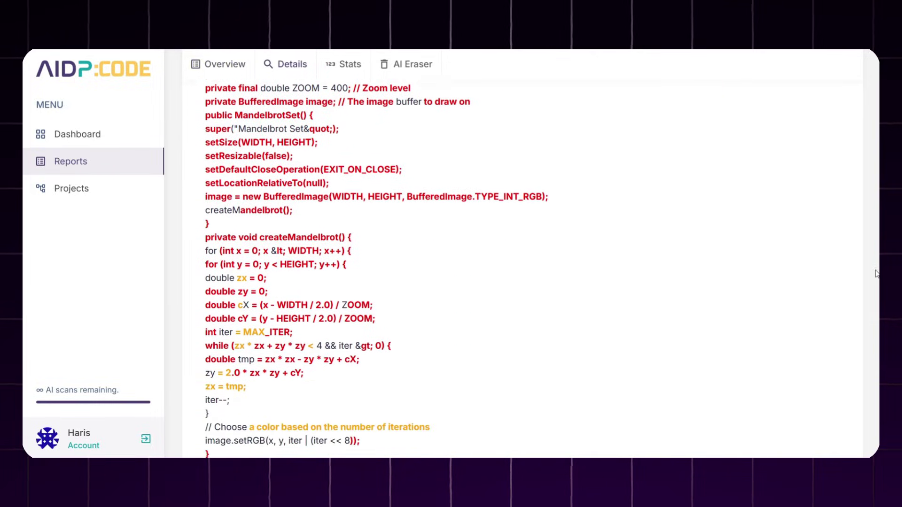
scroll(868, 306, down, 2)
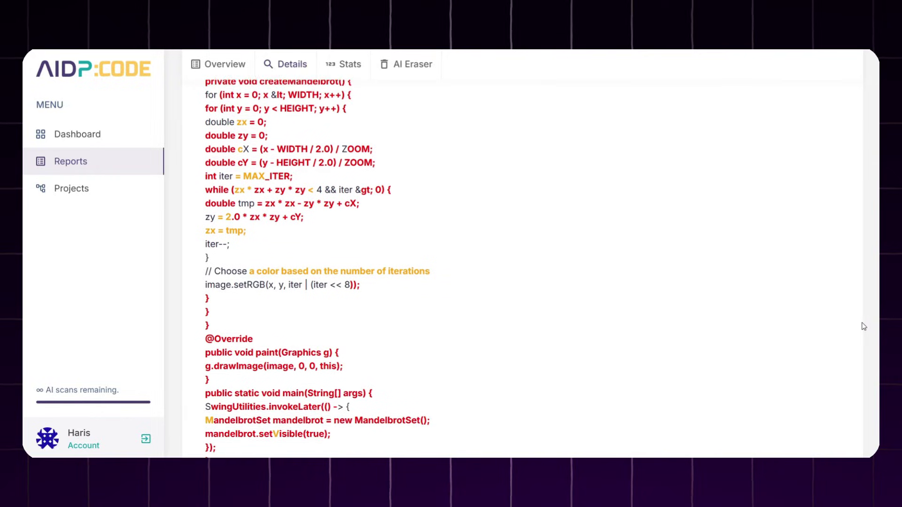
scroll(859, 336, down, 3)
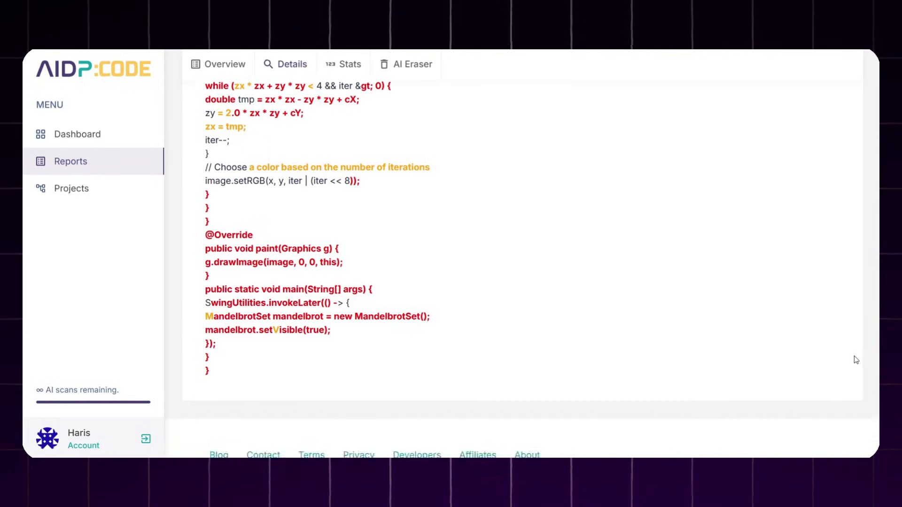
click(120, 133)
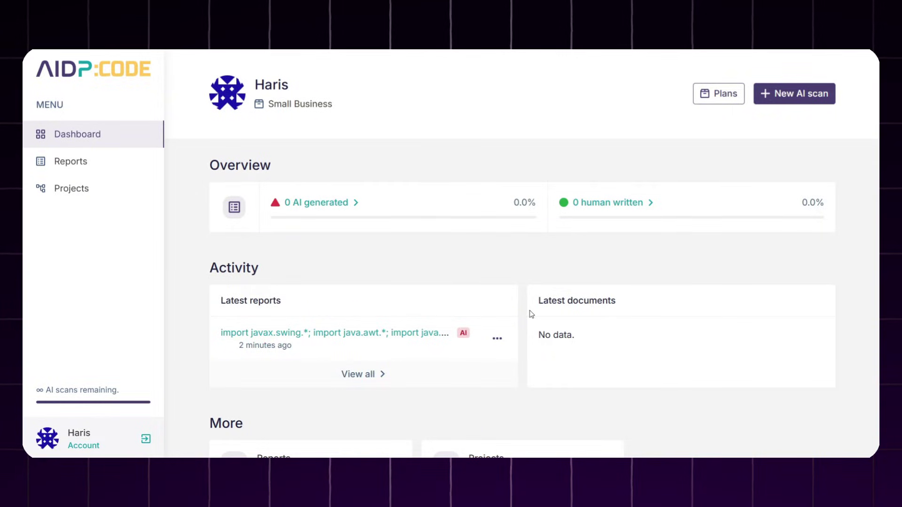
click(793, 95)
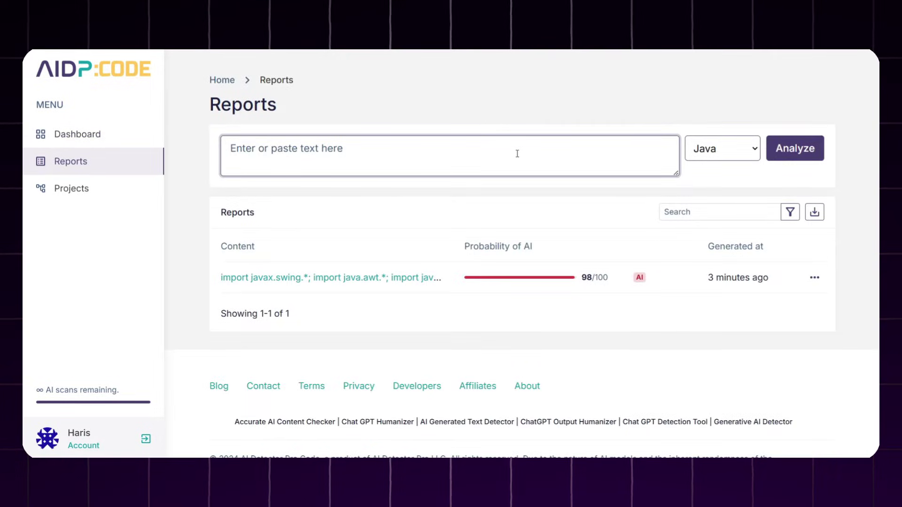
key(ctrl+v)
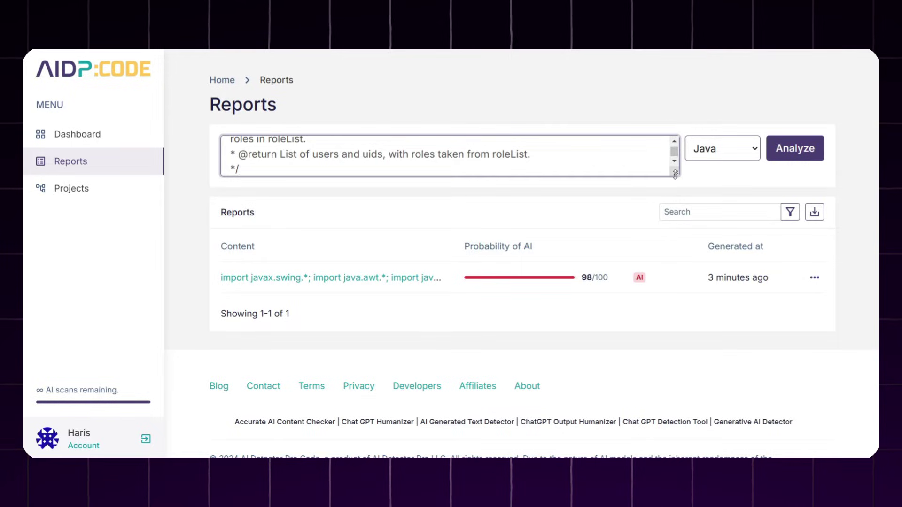
drag(675, 173, 679, 152)
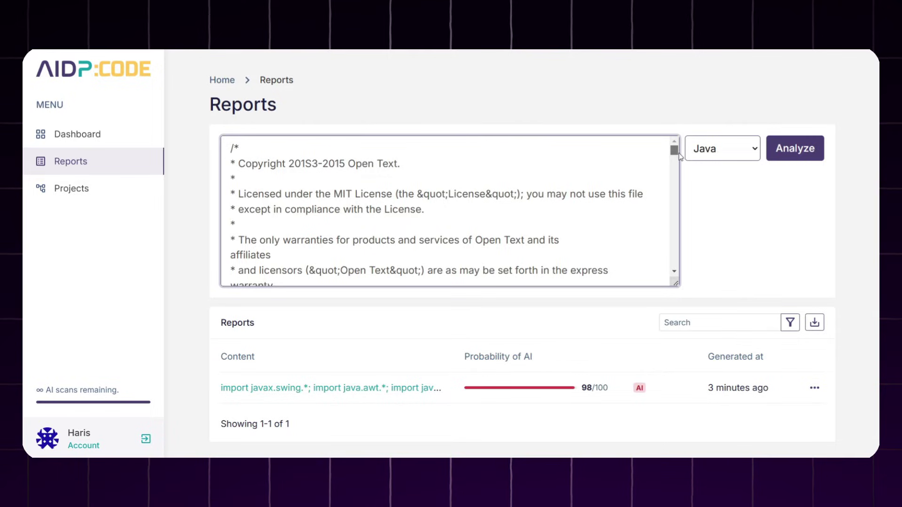
scroll(676, 155, down, 5)
click(744, 148)
click(711, 207)
click(721, 159)
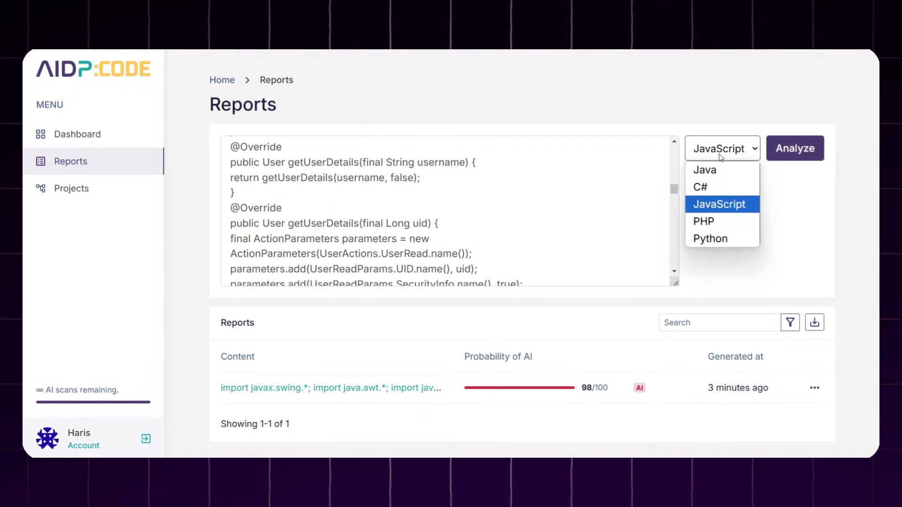
click(715, 173)
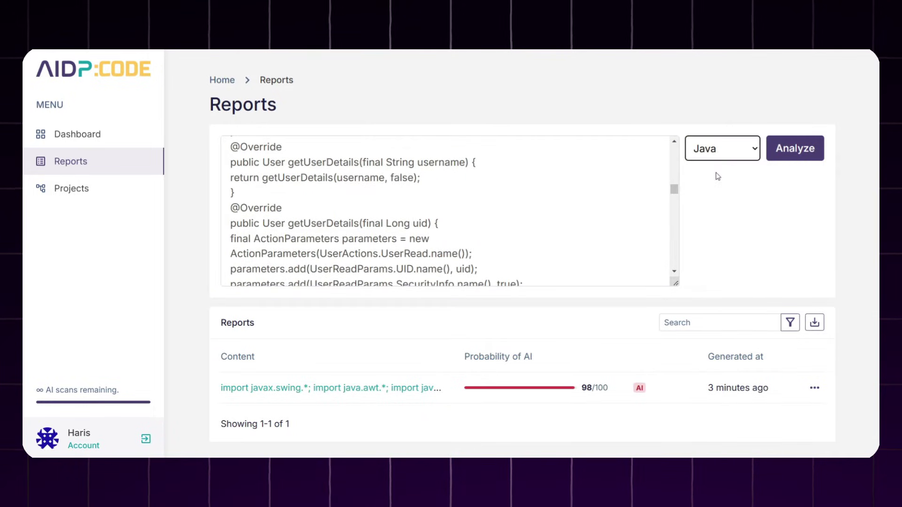
click(818, 144)
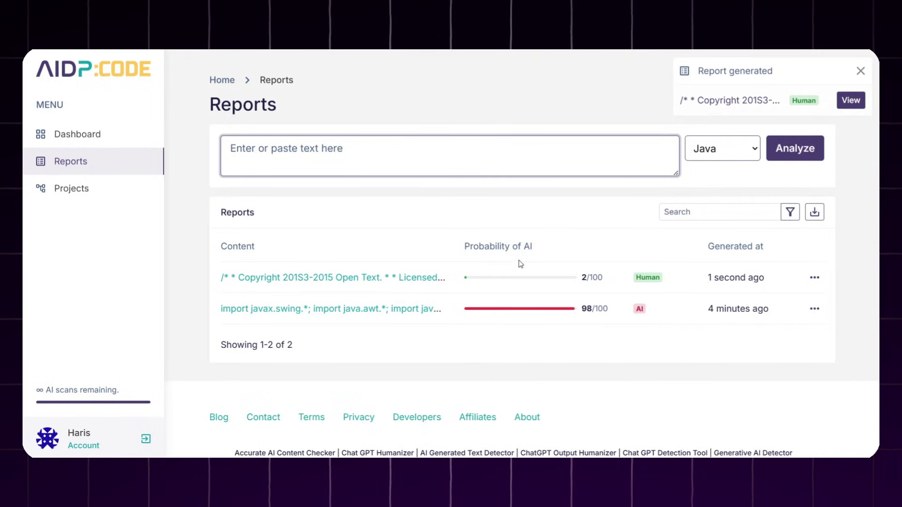
click(583, 278)
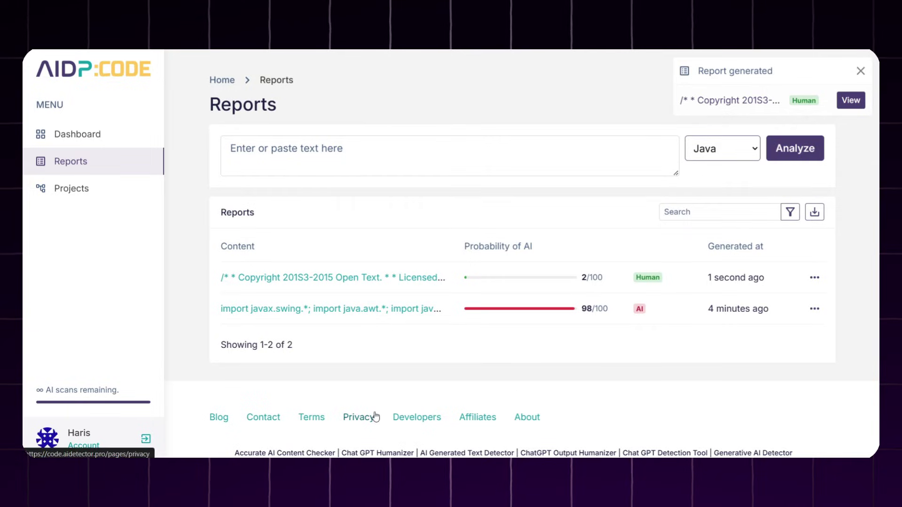
click(337, 280)
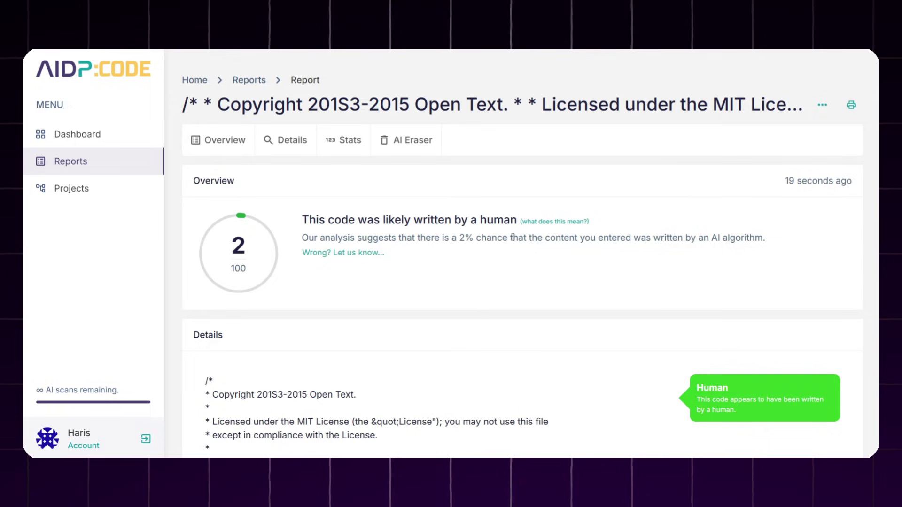
scroll(404, 300, down, 3)
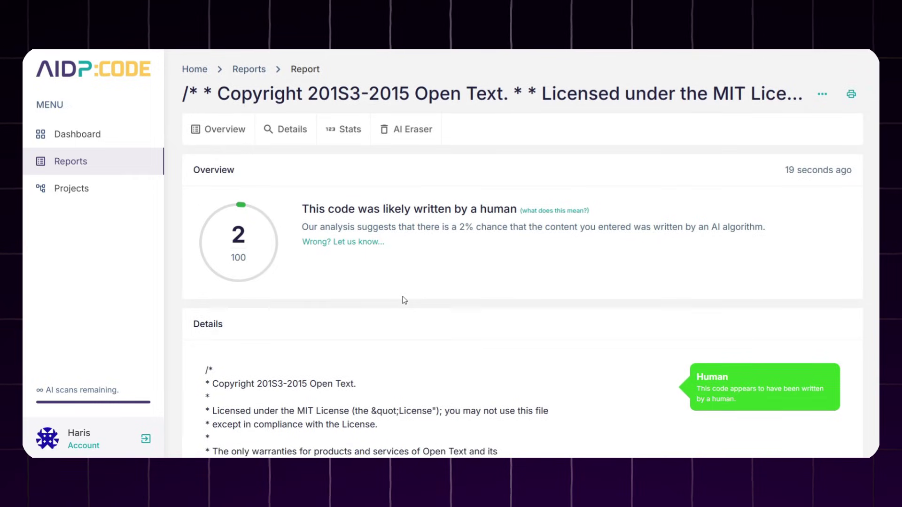
scroll(404, 299, down, 3)
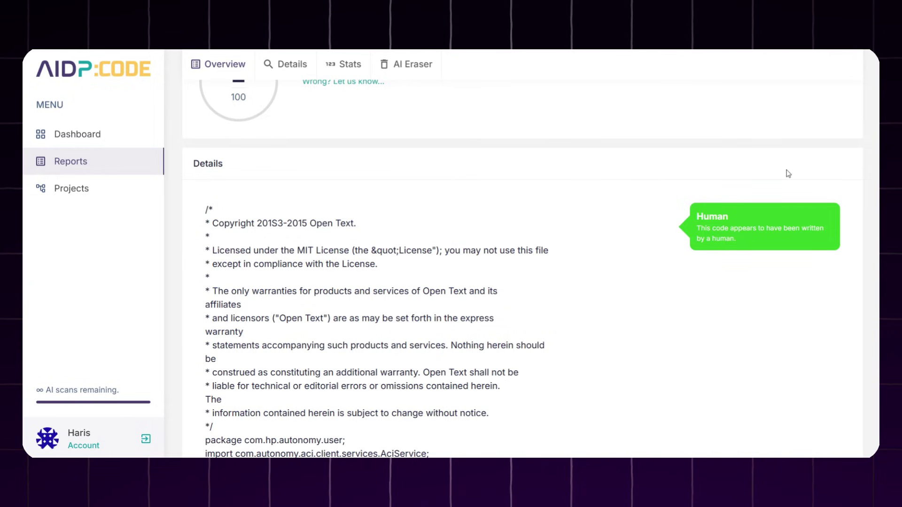
scroll(404, 300, down, 15)
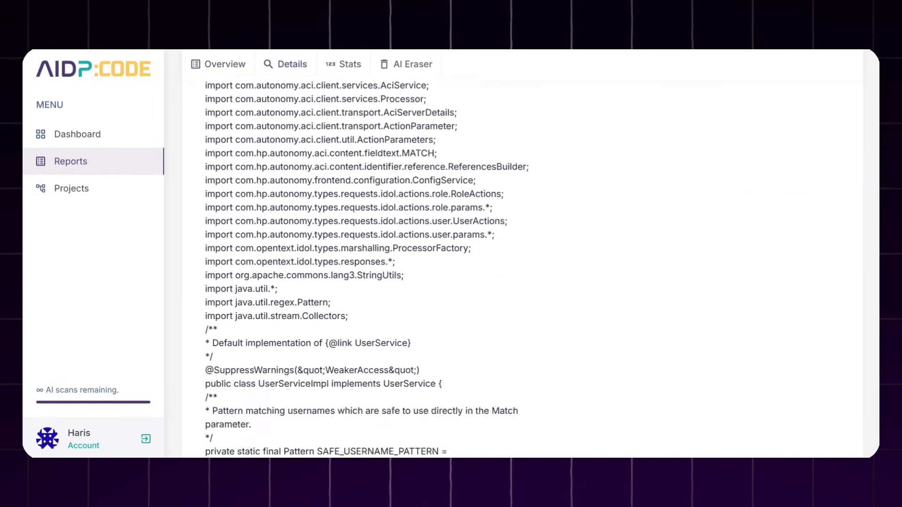
scroll(404, 299, down, 18)
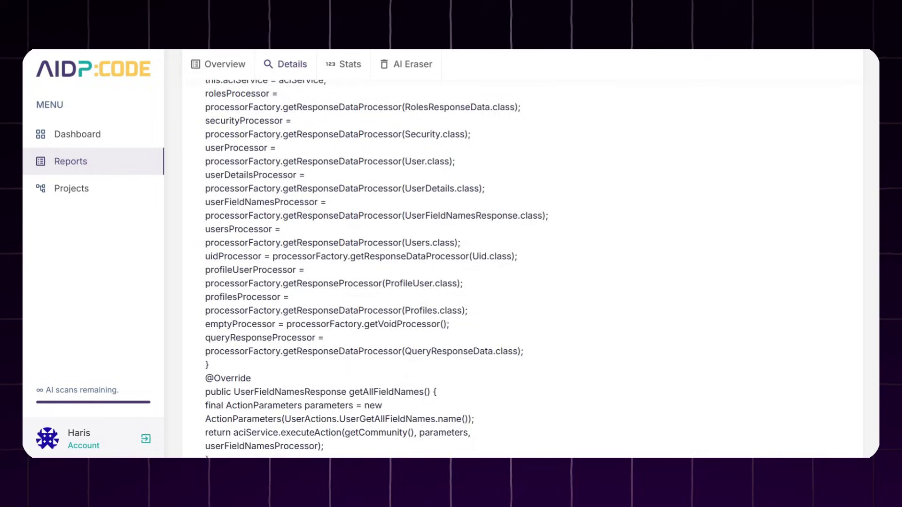
scroll(356, 269, down, 20)
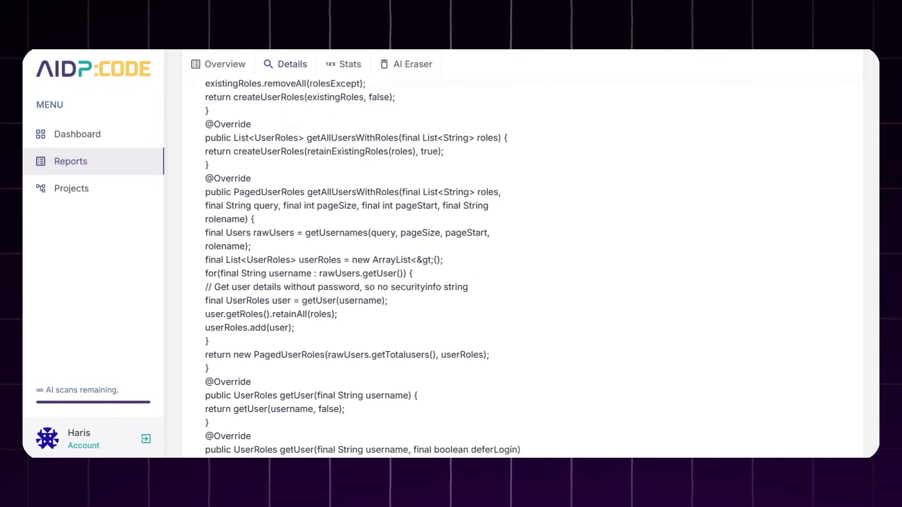
scroll(362, 268, down, 20)
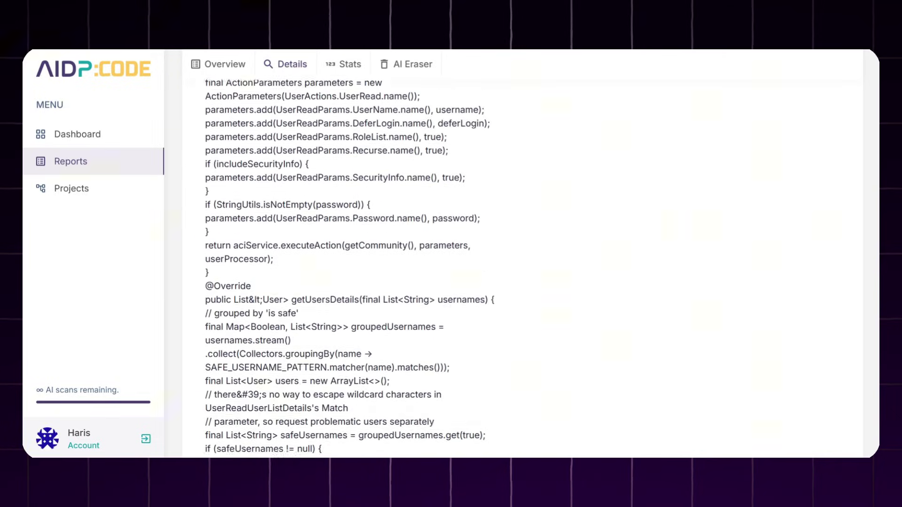
scroll(362, 268, down, 20)
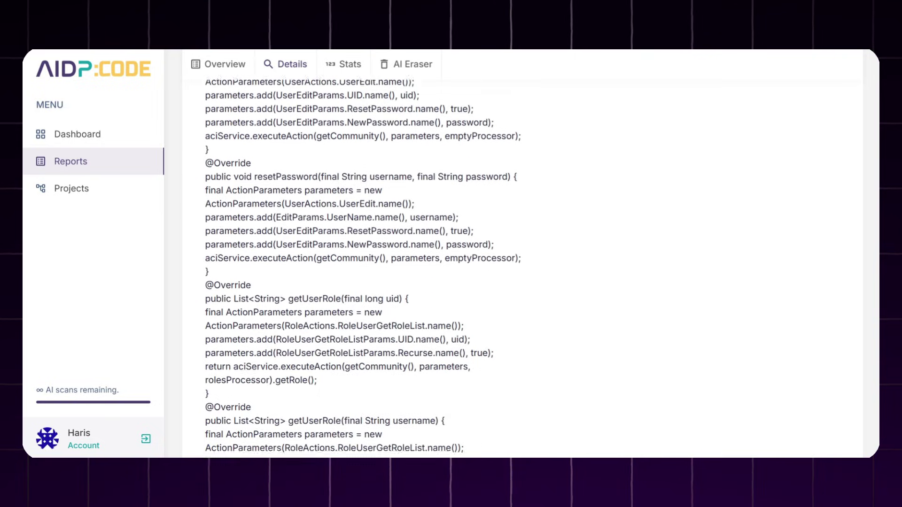
scroll(362, 268, down, 20)
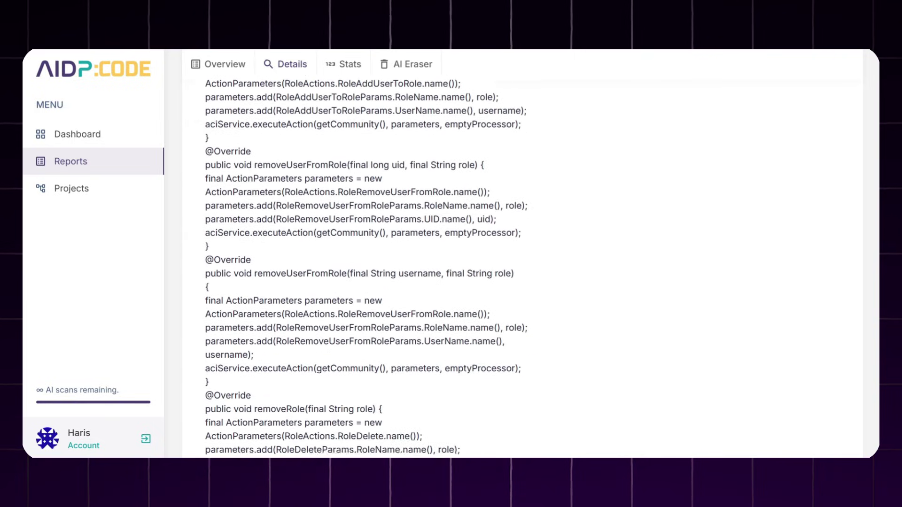
scroll(362, 268, down, 20)
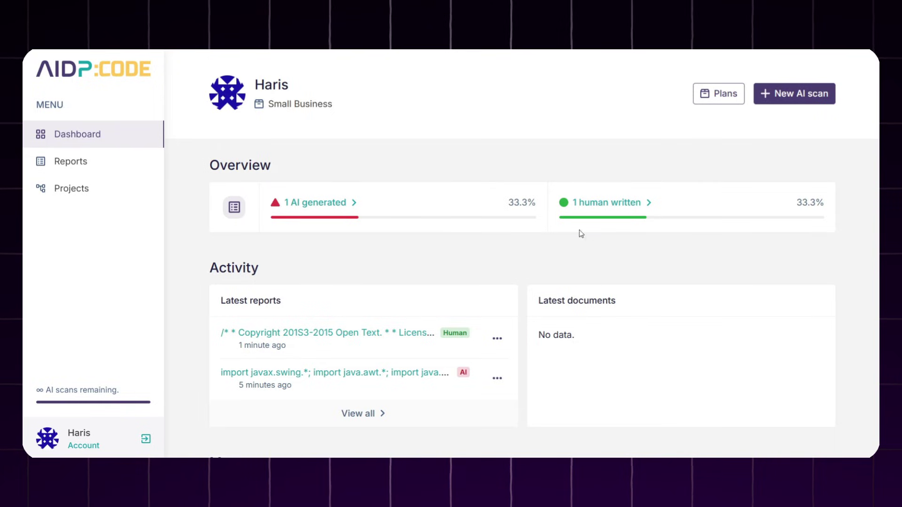
click(719, 106)
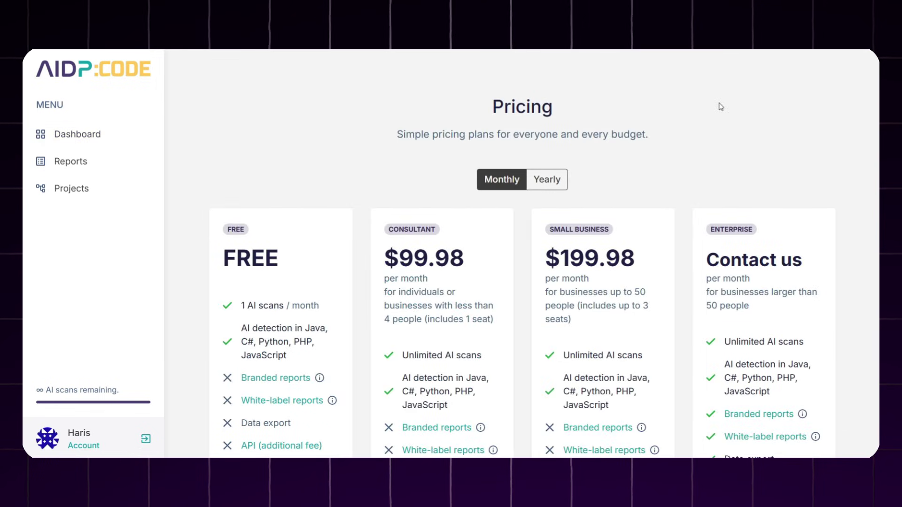
scroll(610, 182, down, 2)
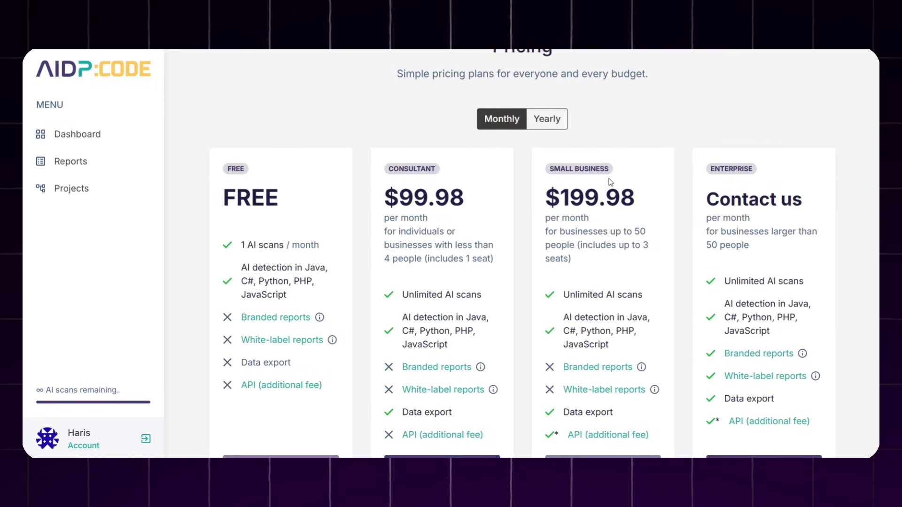
scroll(609, 182, down, 1)
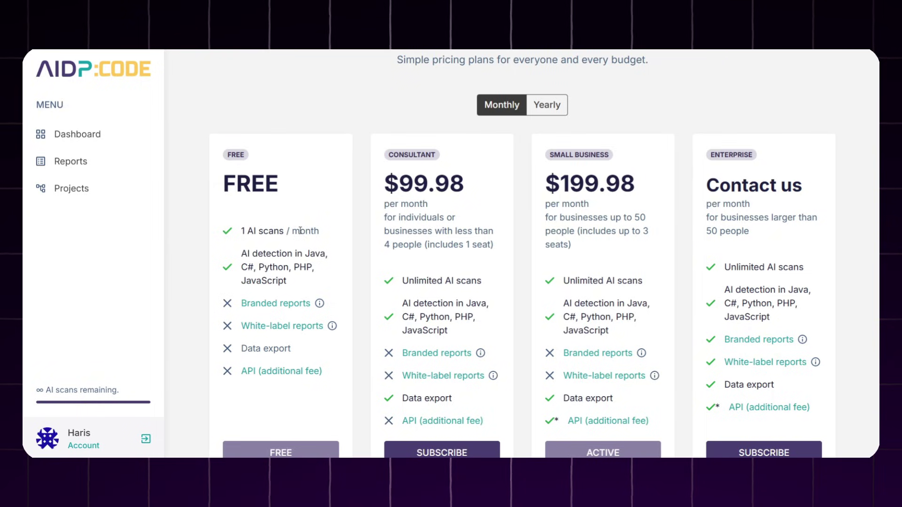
scroll(300, 230, down, 1)
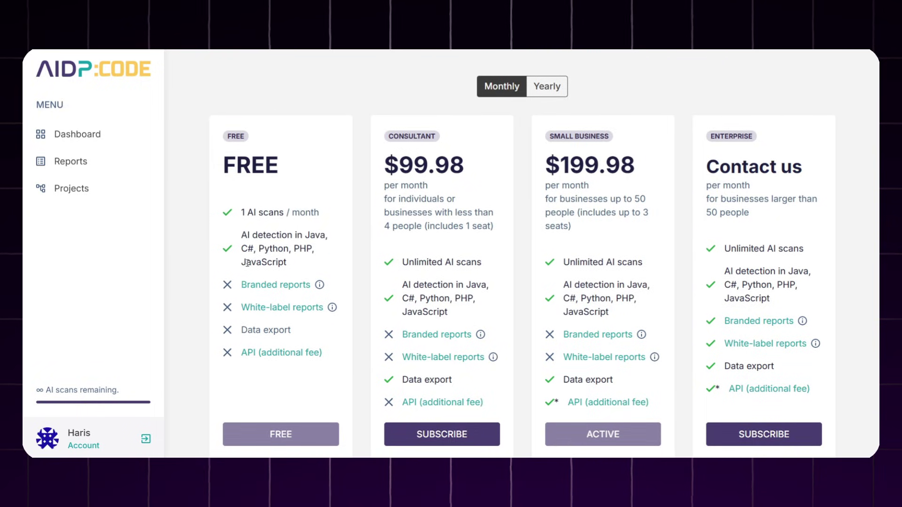